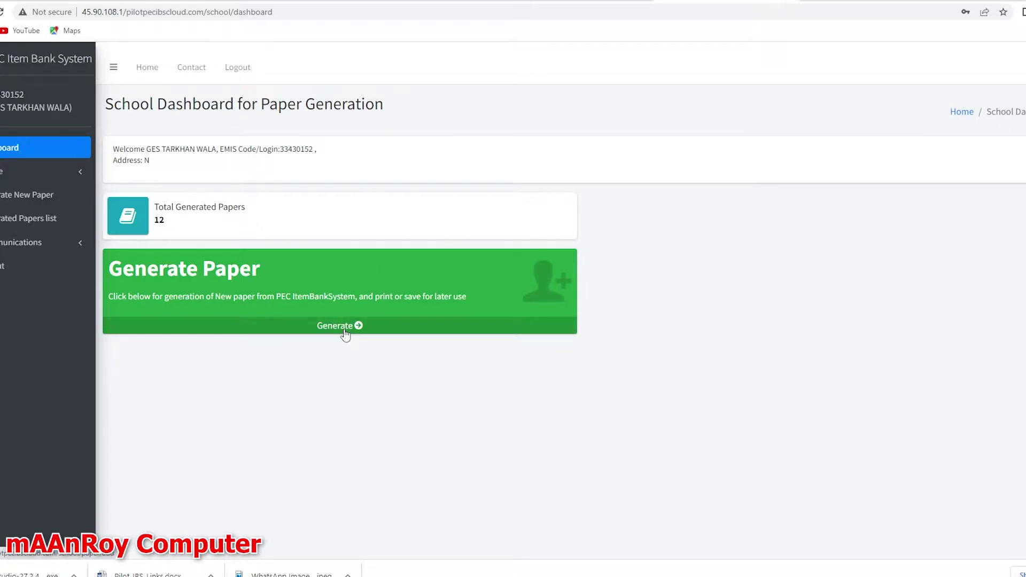
Generate a new auto paper for grade 5, subject Social Studies, section A.
{"action": "left_click", "coordinate": [345, 331]}
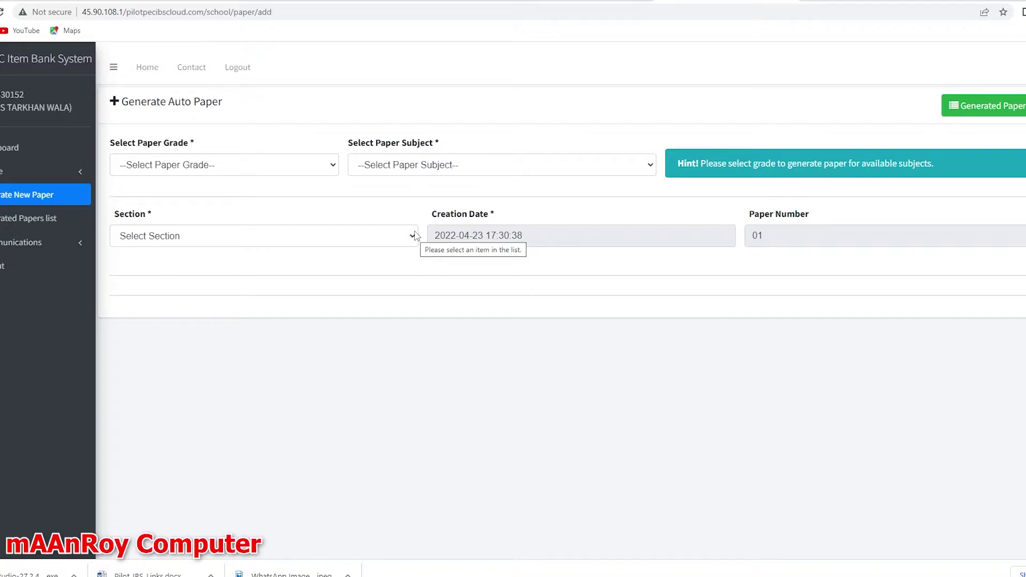
{"action": "left_click", "coordinate": [195, 167]}
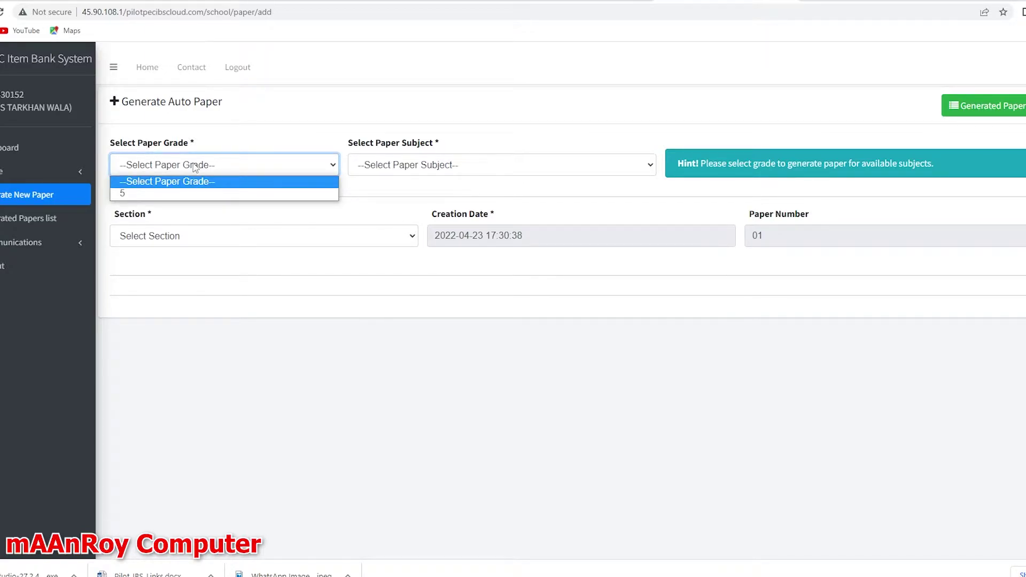
{"action": "left_click", "coordinate": [147, 196]}
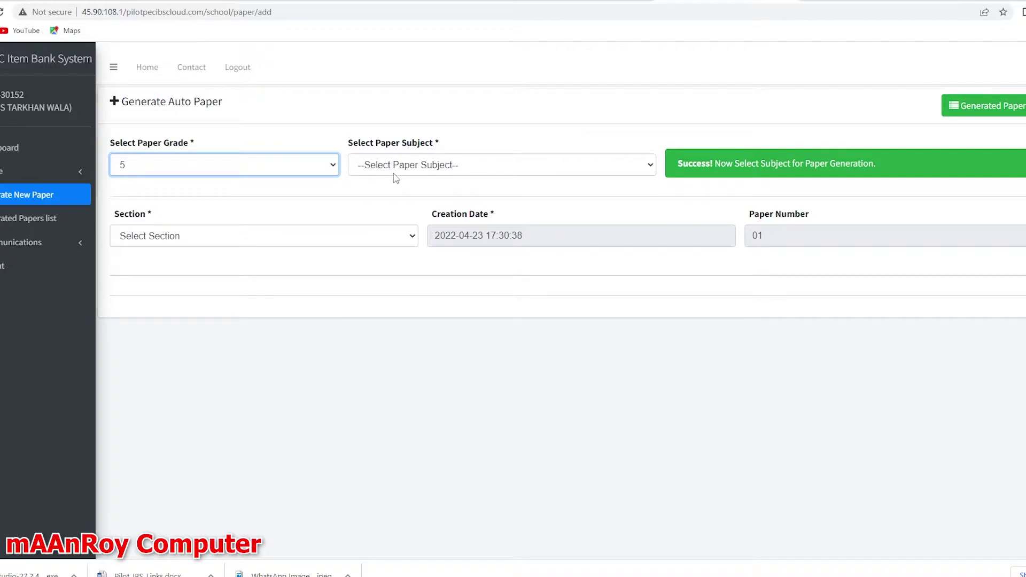
{"action": "left_click", "coordinate": [433, 169]}
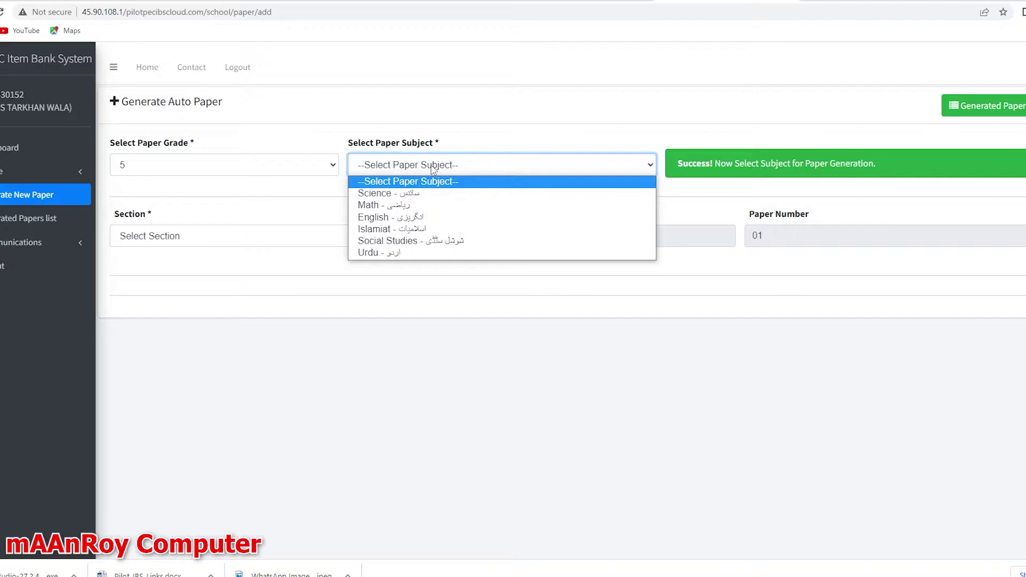
{"action": "left_click", "coordinate": [448, 242]}
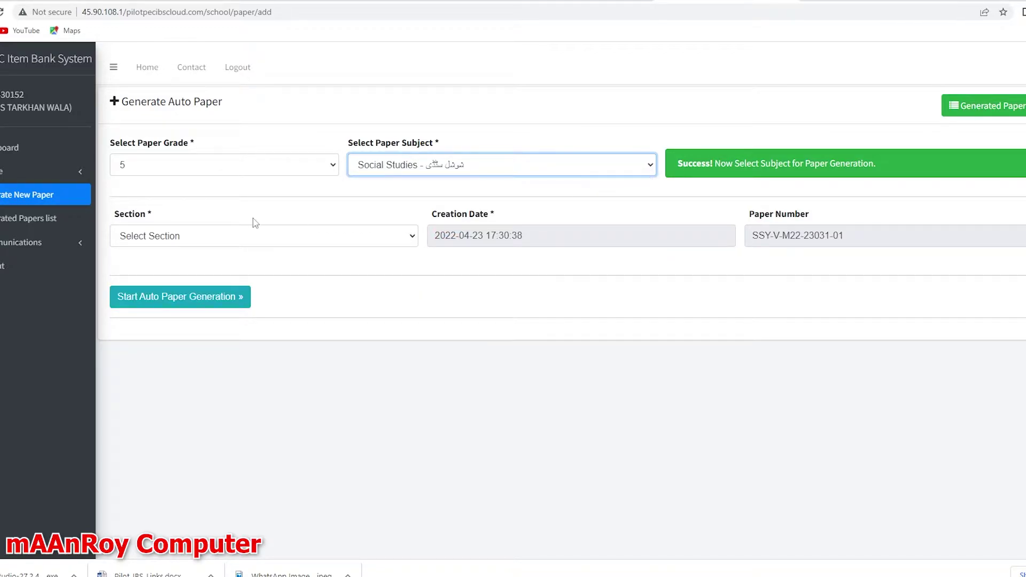
{"action": "left_click", "coordinate": [169, 237]}
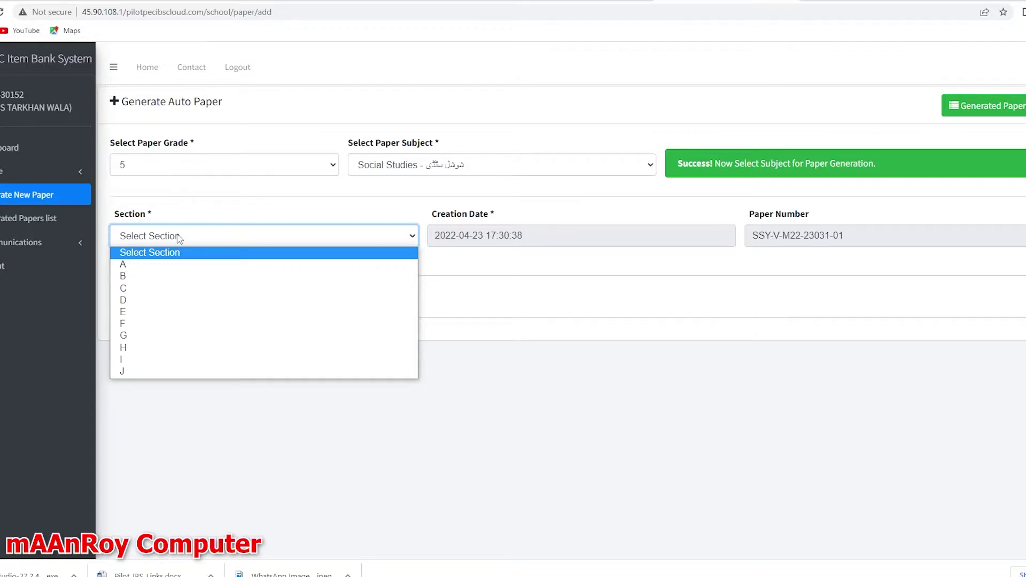
{"action": "left_click", "coordinate": [176, 266]}
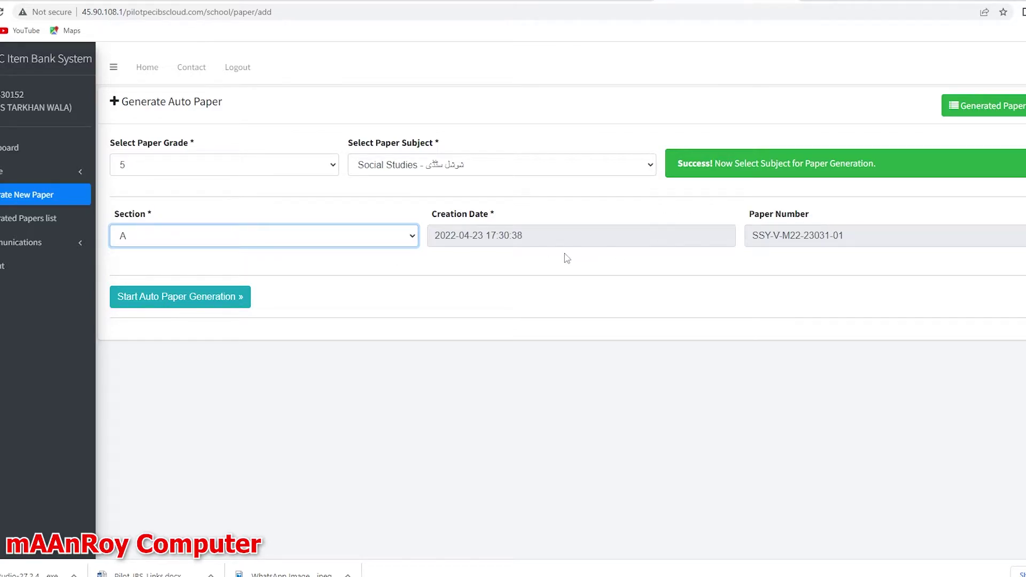
{"action": "left_click", "coordinate": [170, 303]}
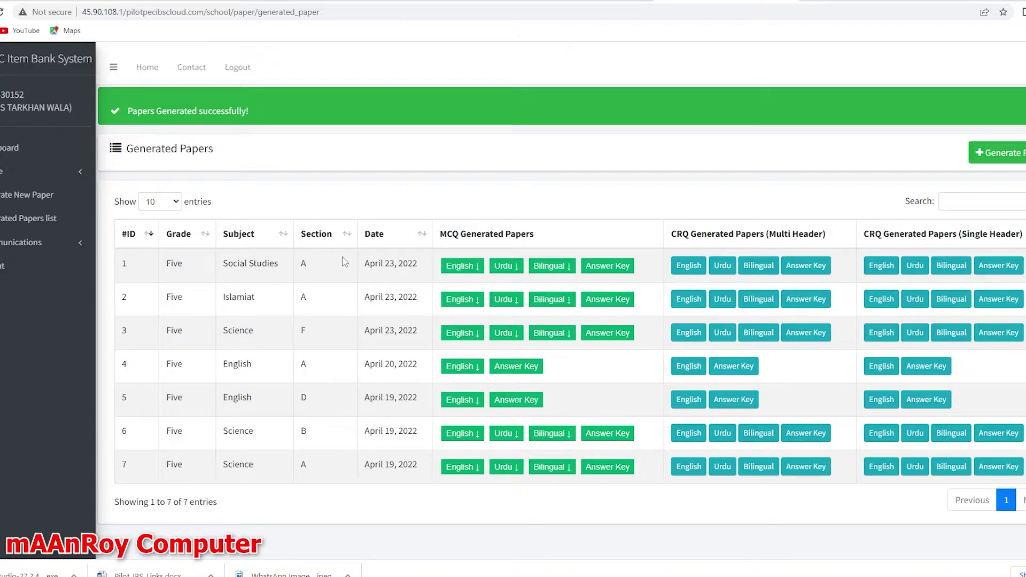
Examine the MCQ and multi-header CRQ columns of the generated papers list for the new Social Studies paper.
{"action": "left_click", "coordinate": [456, 270]}
{"action": "left_click", "coordinate": [459, 266]}
{"action": "left_click_drag", "start_coordinate": [447, 235], "coordinate": [534, 235]}
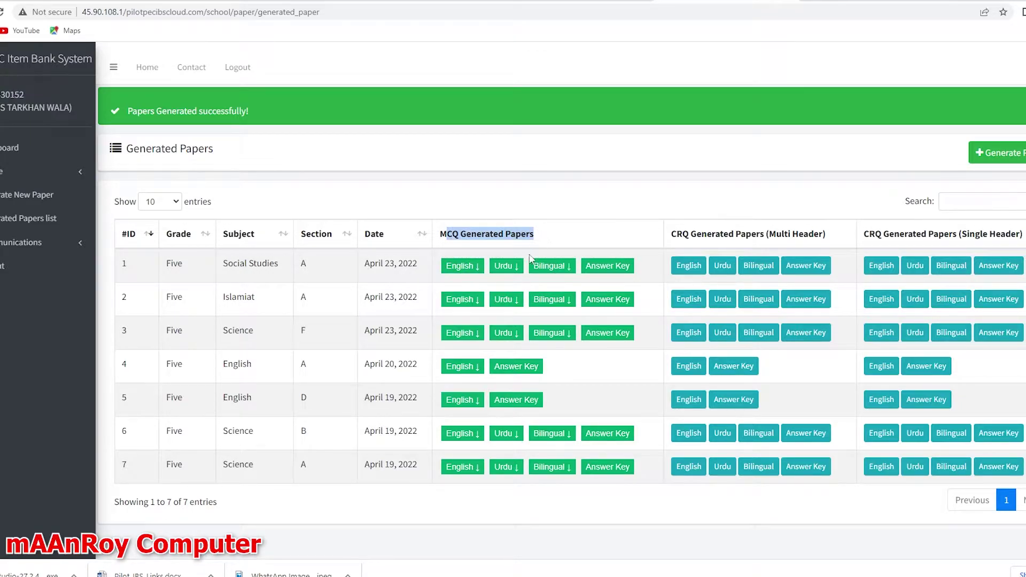
{"action": "left_click", "coordinate": [507, 267]}
{"action": "double_click", "coordinate": [508, 270]}
{"action": "left_click", "coordinate": [747, 254]}
{"action": "left_click_drag", "start_coordinate": [680, 235], "coordinate": [801, 236]}
{"action": "left_click", "coordinate": [756, 234]}
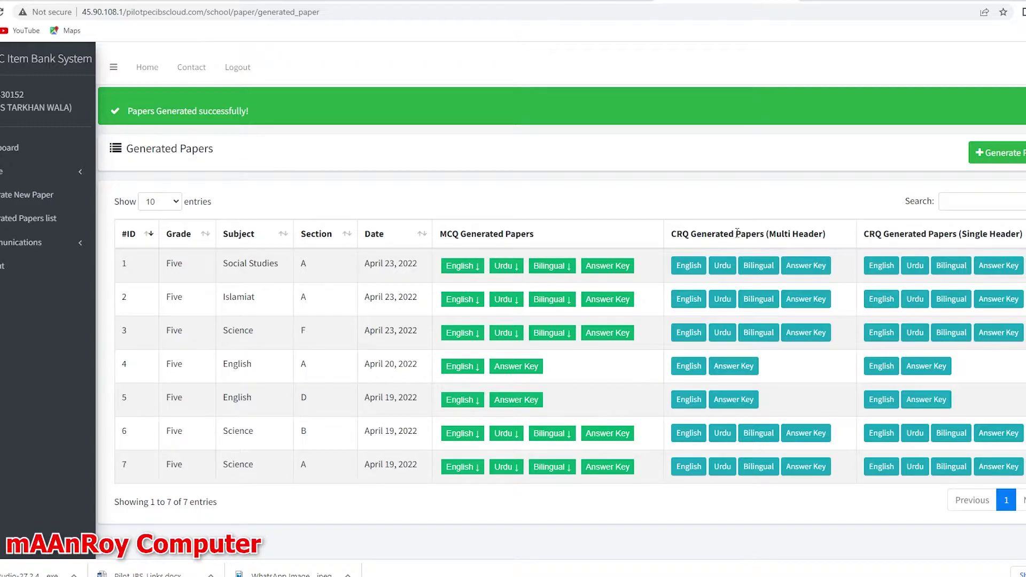
Check the single and double column layouts offered for the English, Urdu and Bilingual versions of the Social Studies MCQ paper.
{"action": "left_click", "coordinate": [467, 269]}
{"action": "left_click", "coordinate": [505, 267]}
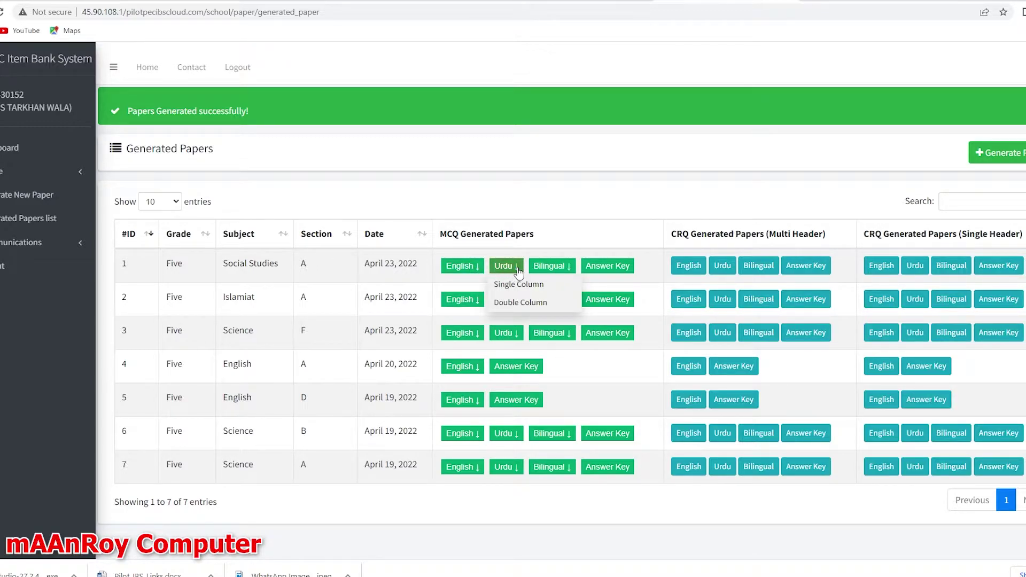
{"action": "left_click", "coordinate": [551, 270]}
{"action": "left_click", "coordinate": [601, 270]}
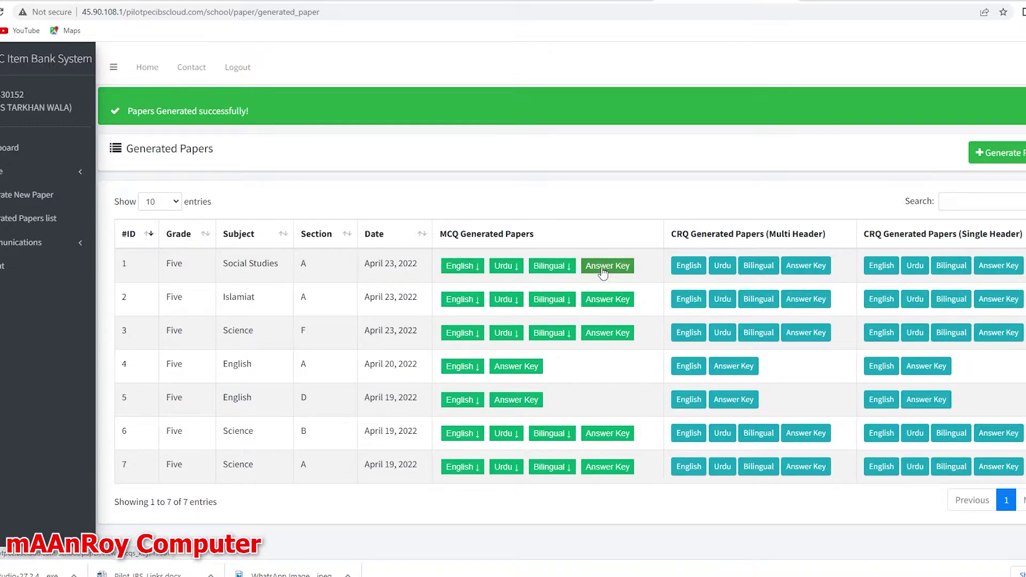
{"action": "left_click", "coordinate": [465, 269]}
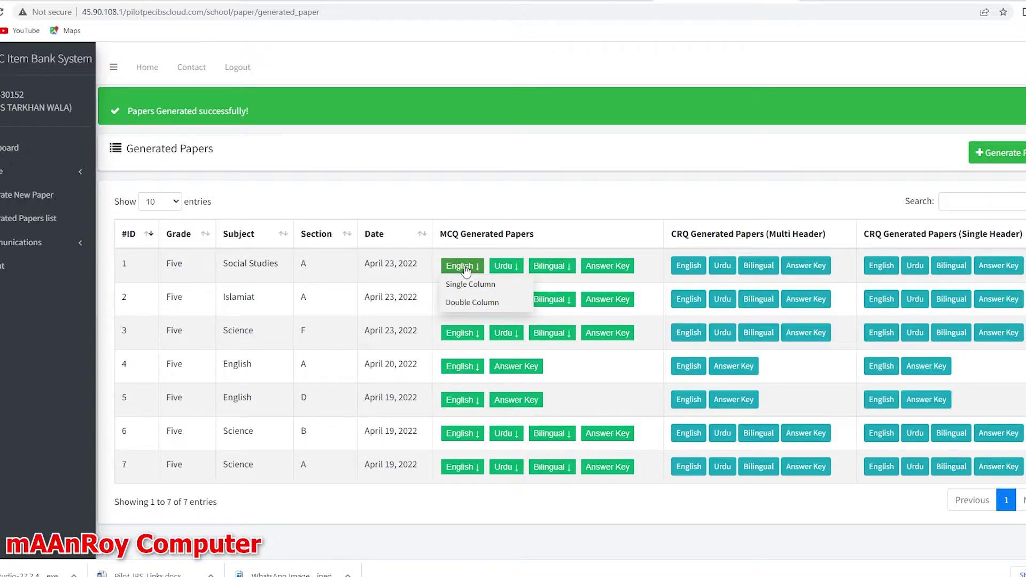
{"action": "left_click", "coordinate": [515, 269]}
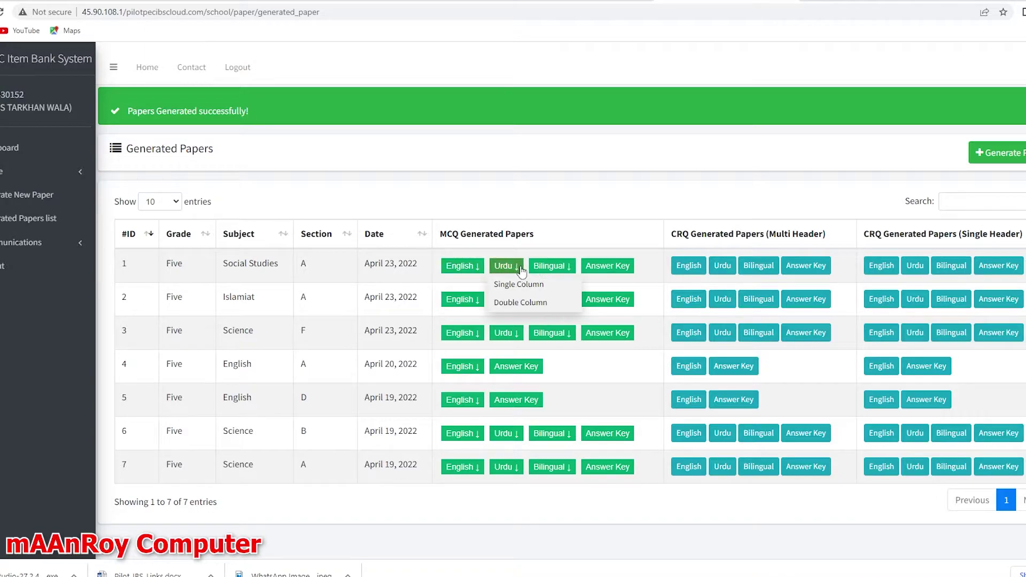
{"action": "left_click", "coordinate": [554, 272]}
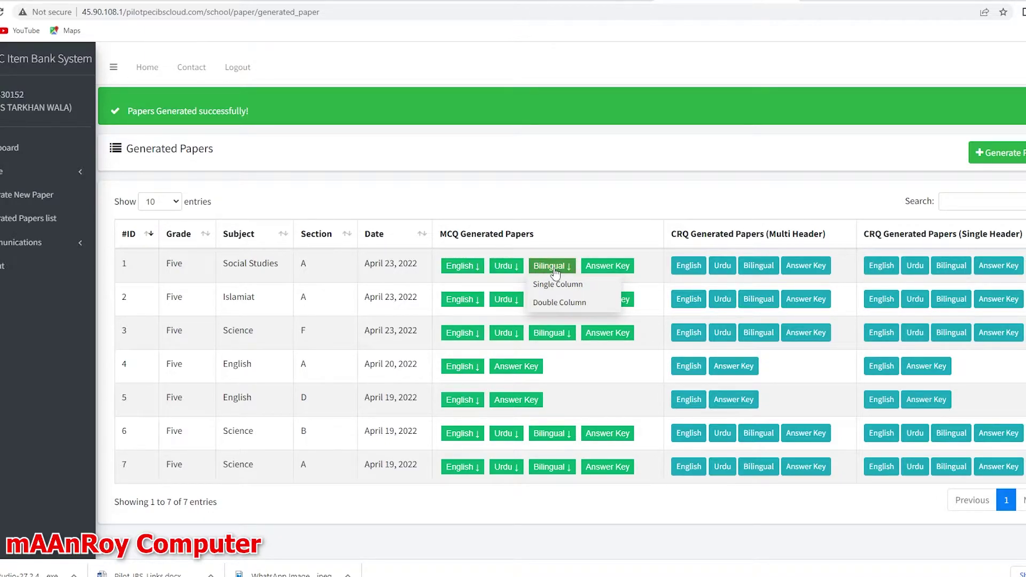
{"action": "left_click", "coordinate": [505, 267]}
{"action": "left_click", "coordinate": [461, 266]}
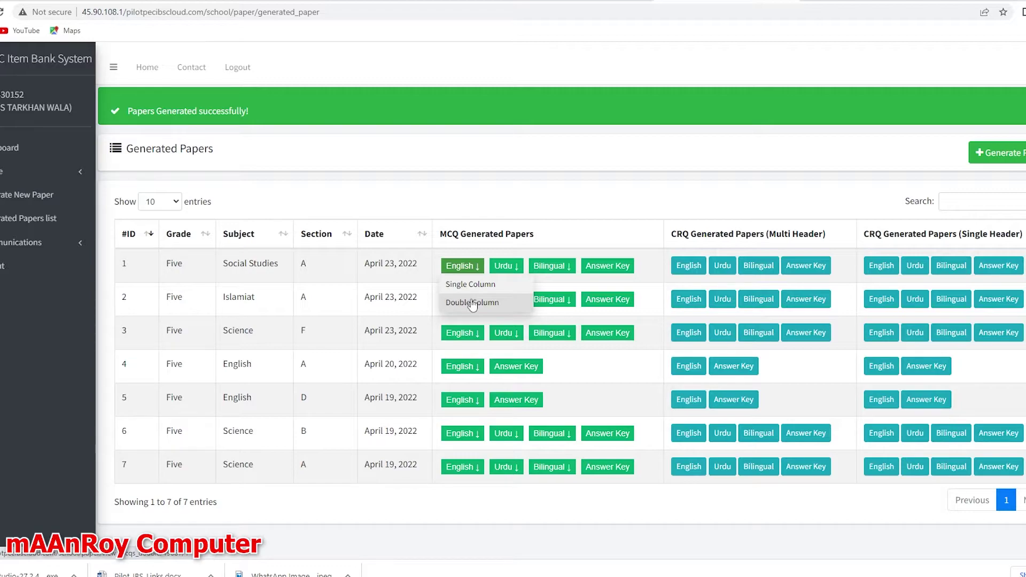
{"action": "left_click", "coordinate": [472, 303]}
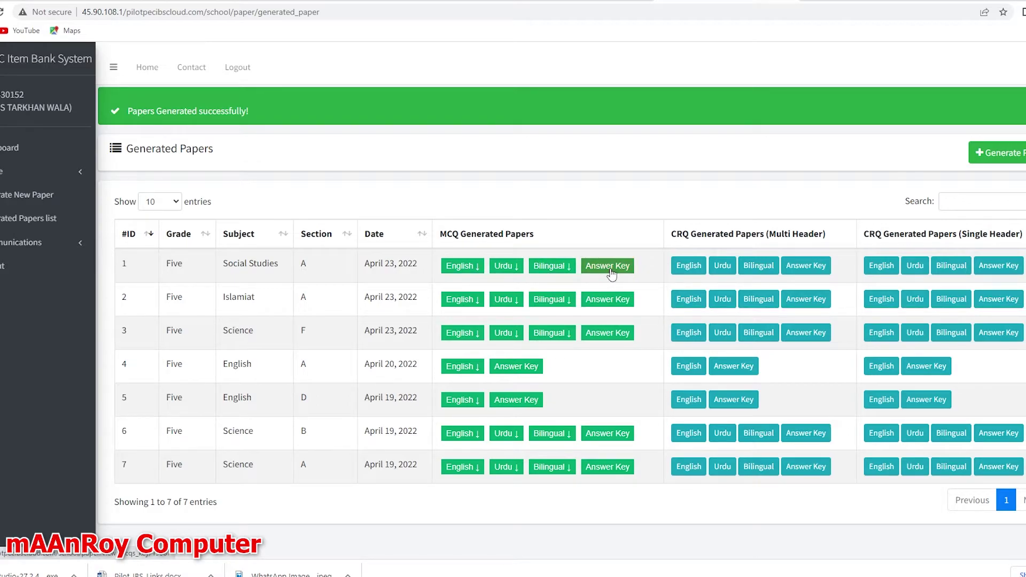
View the MCQ answer key of the Social Studies paper and return to the generated papers list.
{"action": "left_click", "coordinate": [612, 273]}
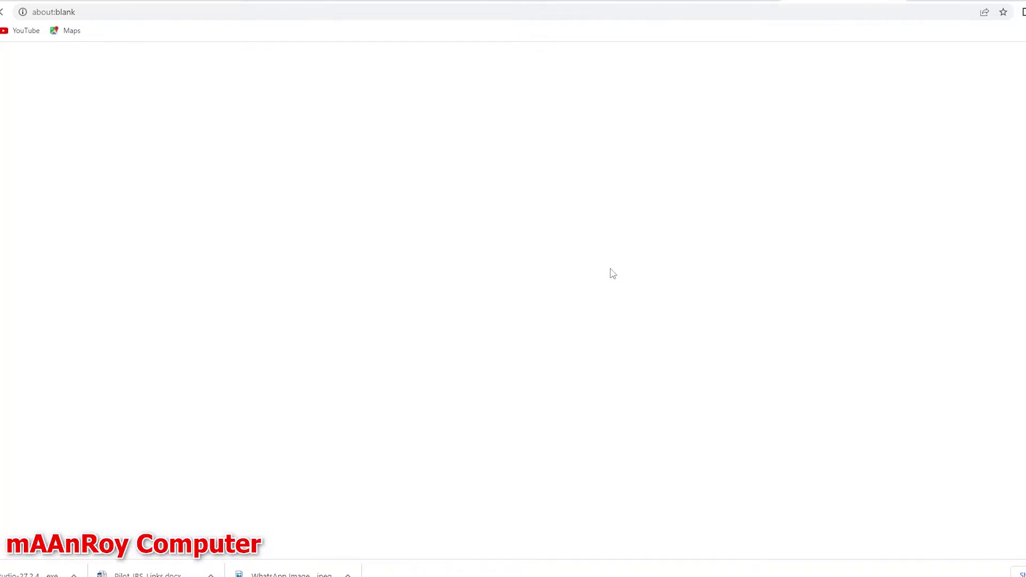
{"action": "scroll", "coordinate": [560, 288], "scroll_direction": "down", "scroll_amount": 3}
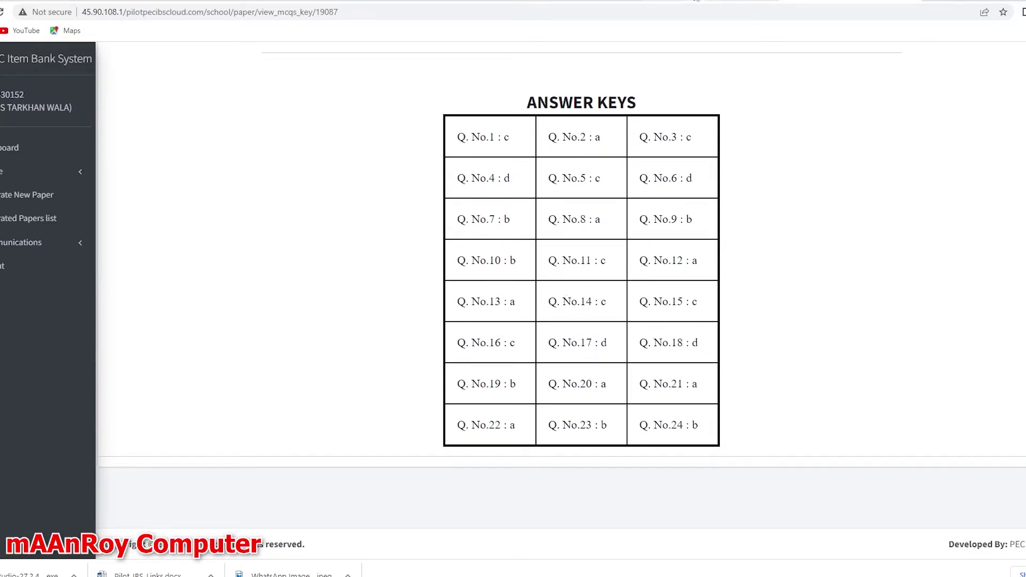
{"action": "key", "text": "alt+Left"}
{"action": "key", "text": "alt+Left"}
{"action": "key", "text": "alt+Left"}
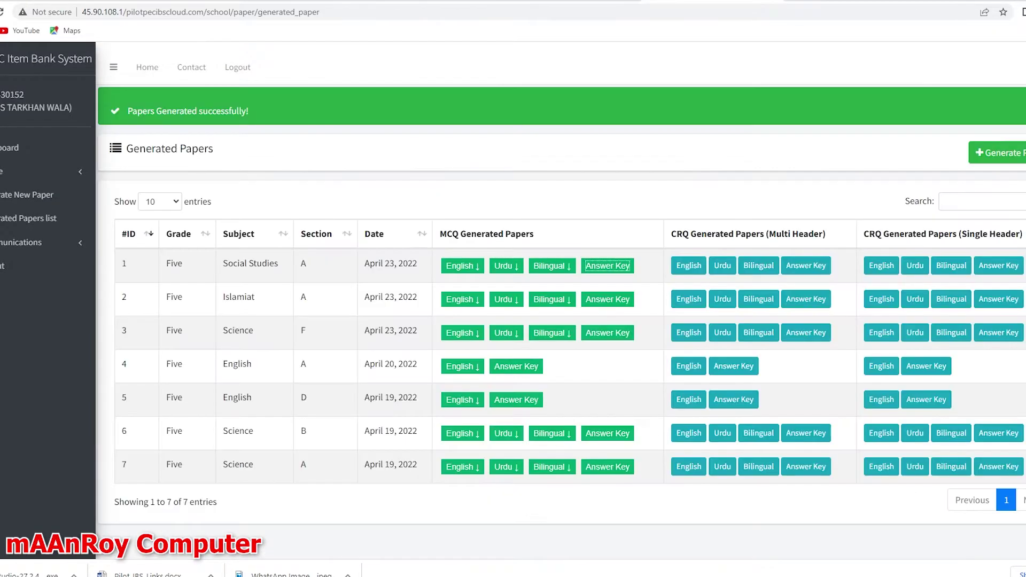
Read through the multi-header CRQ answer key of the Social Studies paper and return to the generated papers list.
{"action": "left_click_drag", "start_coordinate": [671, 234], "coordinate": [826, 233]}
{"action": "left_click", "coordinate": [841, 234]}
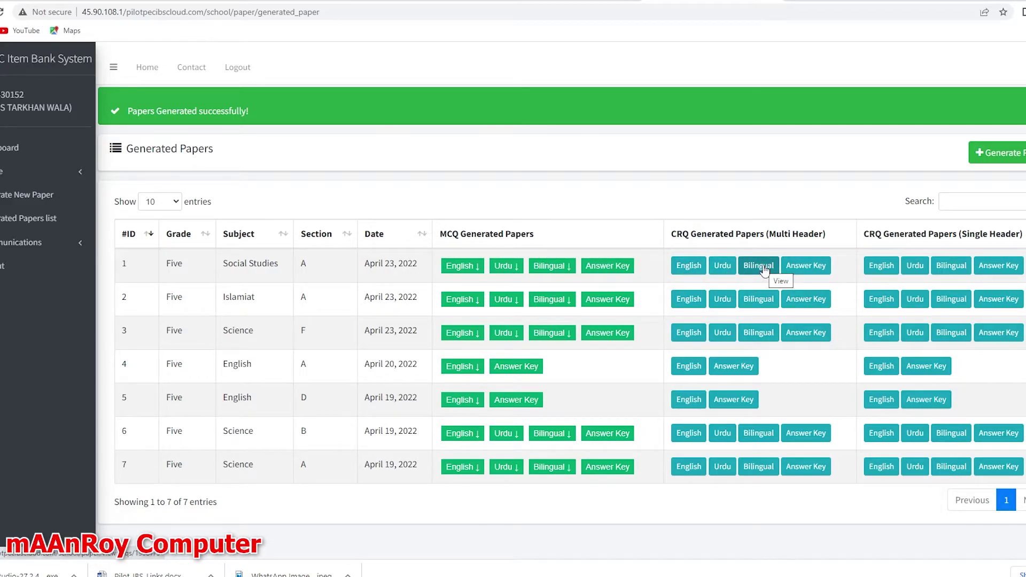
{"action": "left_click", "coordinate": [810, 270]}
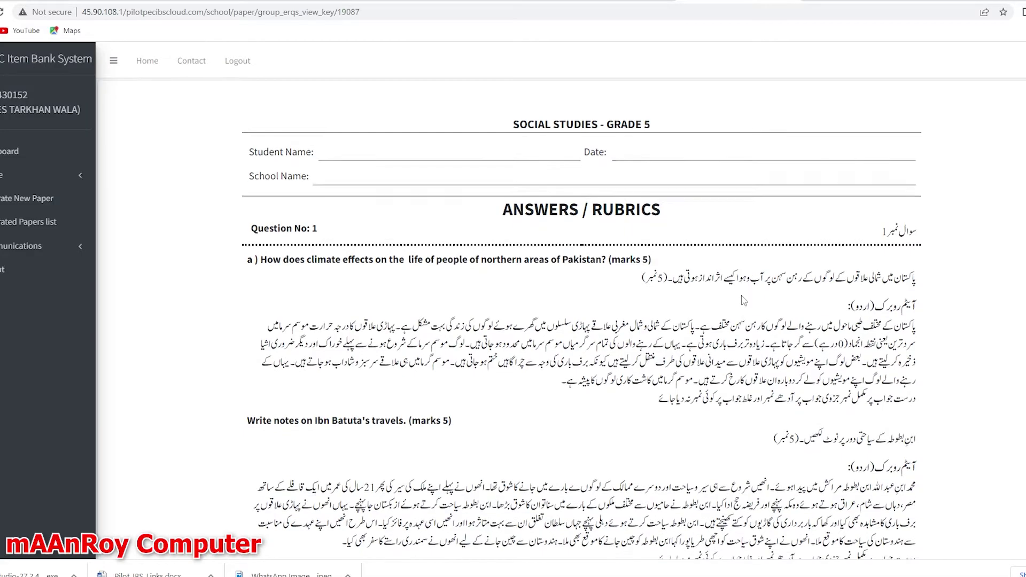
{"action": "scroll", "coordinate": [741, 297], "scroll_direction": "down", "scroll_amount": 2}
{"action": "scroll", "coordinate": [741, 339], "scroll_direction": "down", "scroll_amount": 1}
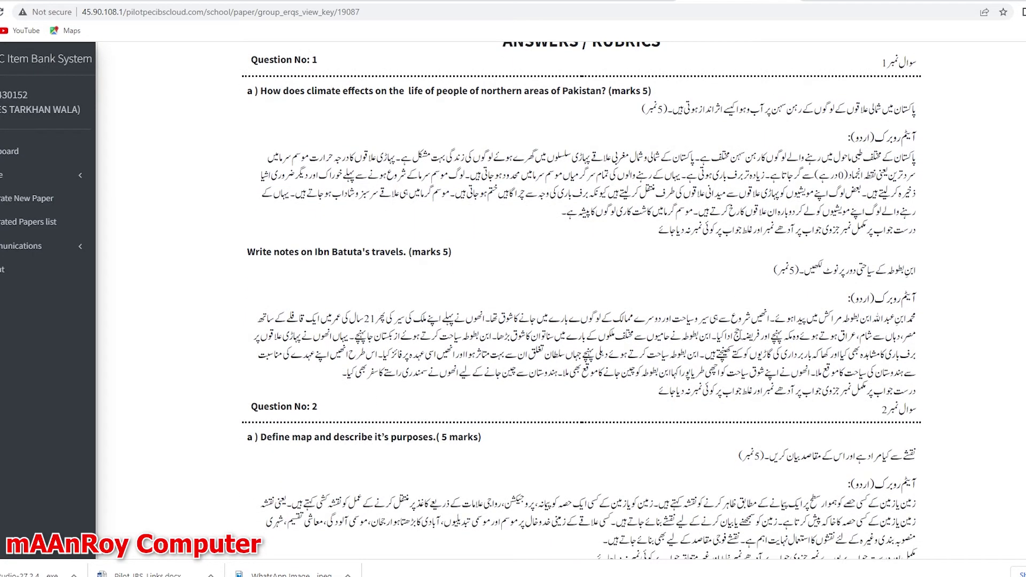
{"action": "scroll", "coordinate": [740, 332], "scroll_direction": "down", "scroll_amount": 8}
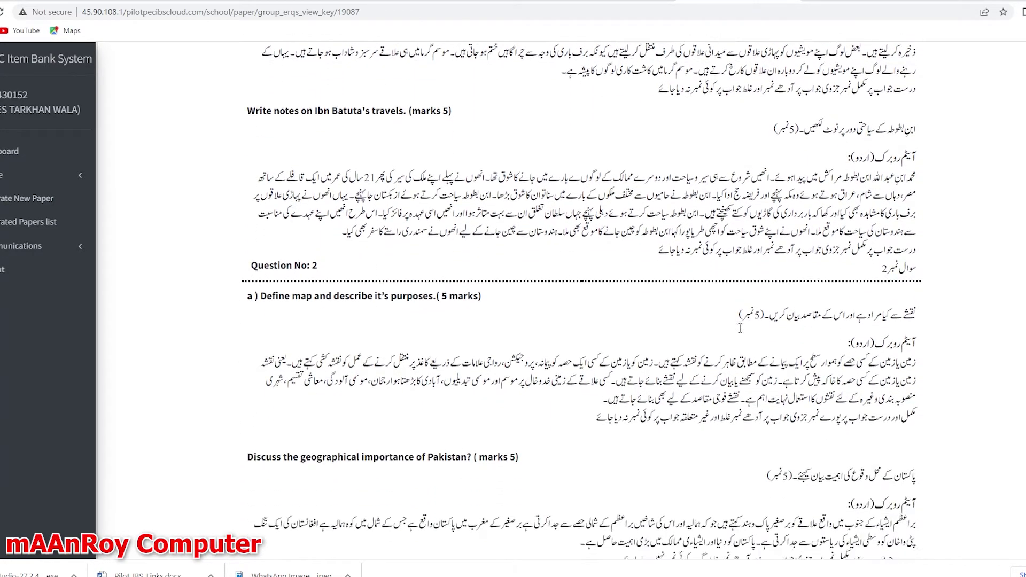
{"action": "scroll", "coordinate": [740, 327], "scroll_direction": "down", "scroll_amount": 12}
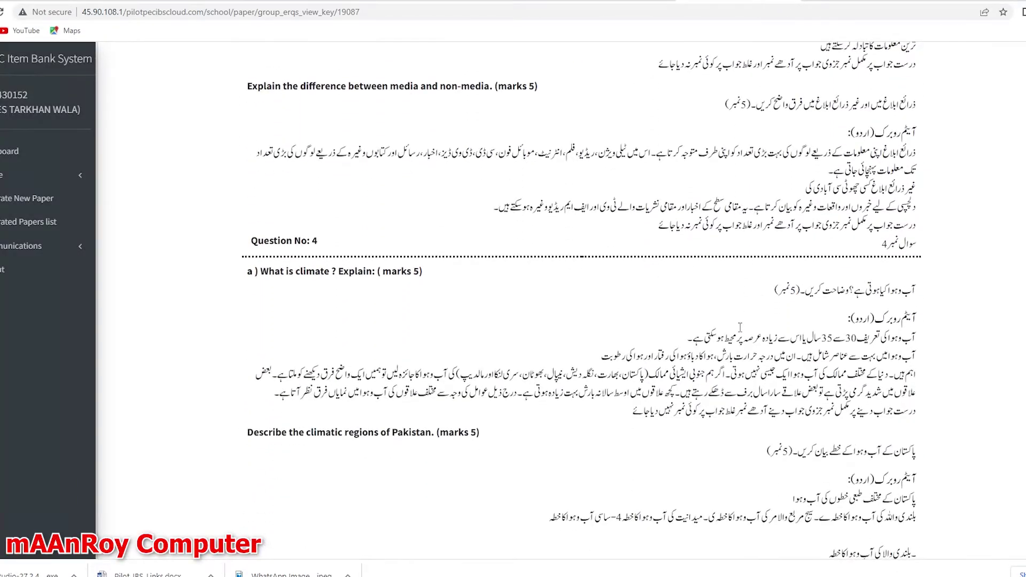
{"action": "scroll", "coordinate": [740, 327], "scroll_direction": "down", "scroll_amount": 3}
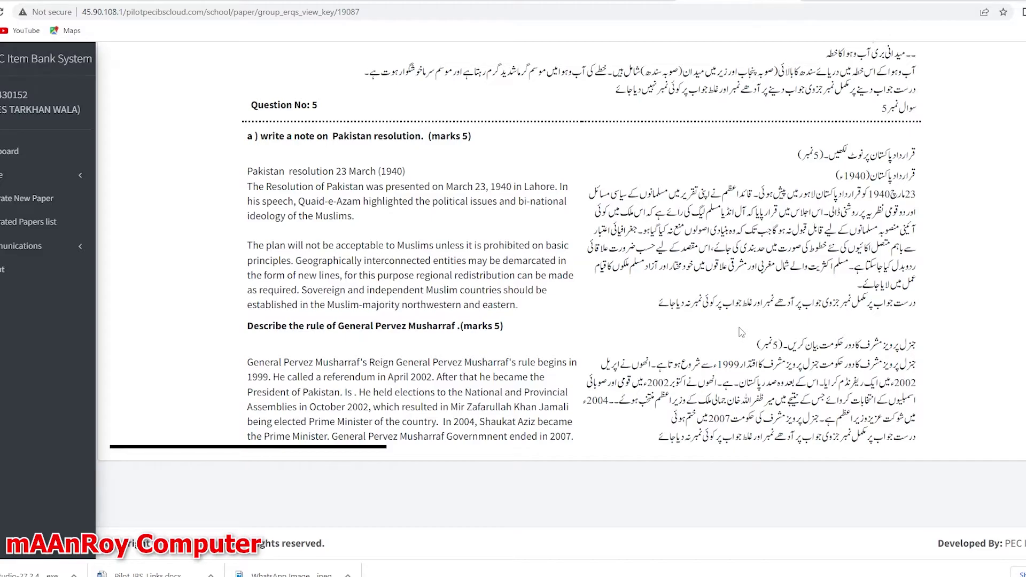
{"action": "scroll", "coordinate": [742, 332], "scroll_direction": "up", "scroll_amount": 6}
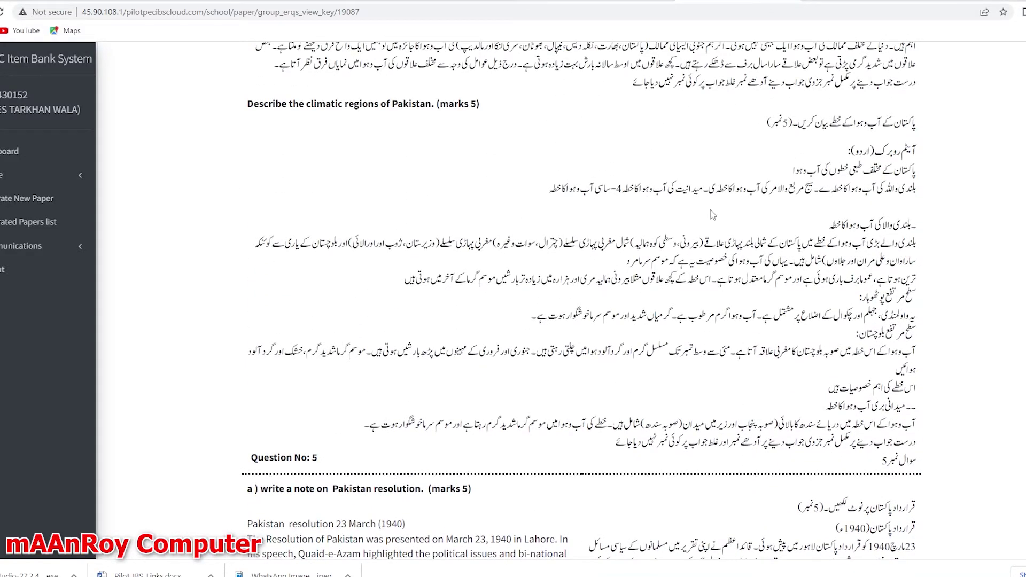
{"action": "scroll", "coordinate": [716, 212], "scroll_direction": "up", "scroll_amount": 4}
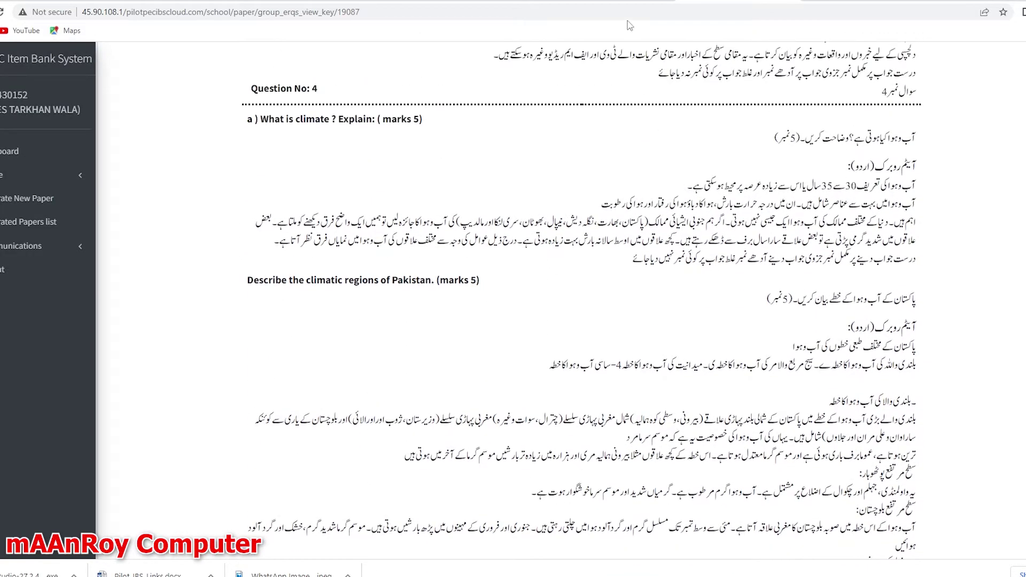
{"action": "key", "text": "alt+Left"}
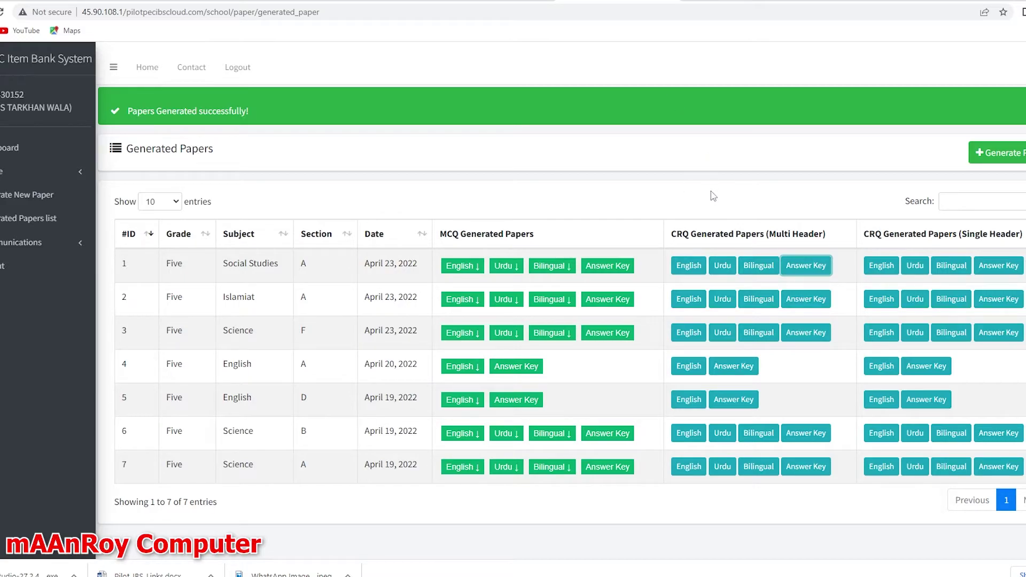
Compare the multi-header and single-header CRQ versions offered for the Social Studies paper.
{"action": "left_click_drag", "start_coordinate": [962, 233], "coordinate": [1025, 236]}
{"action": "left_click_drag", "start_coordinate": [773, 234], "coordinate": [840, 234]}
{"action": "left_click", "coordinate": [835, 236]}
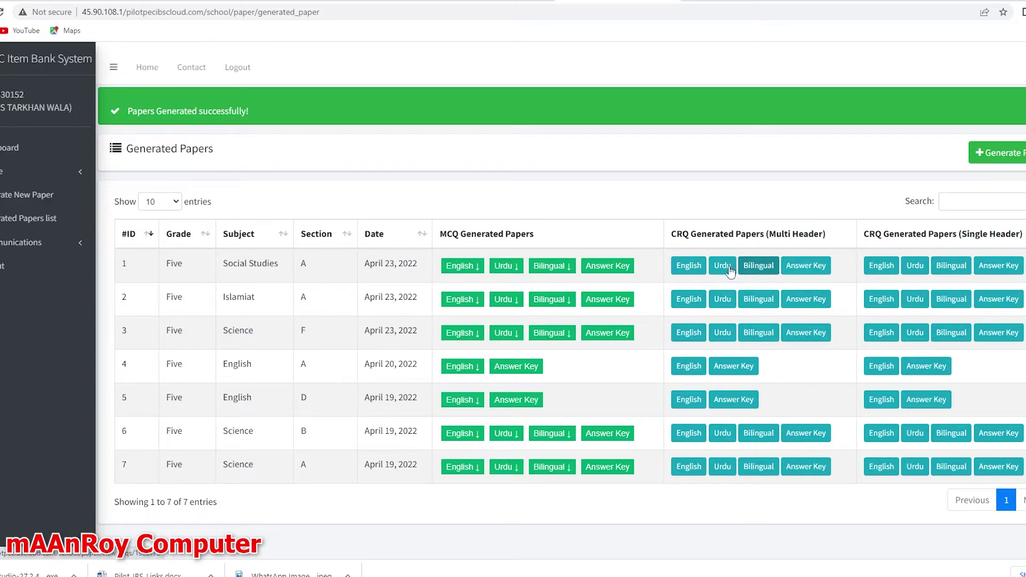
{"action": "left_click", "coordinate": [879, 267]}
{"action": "left_click", "coordinate": [761, 266]}
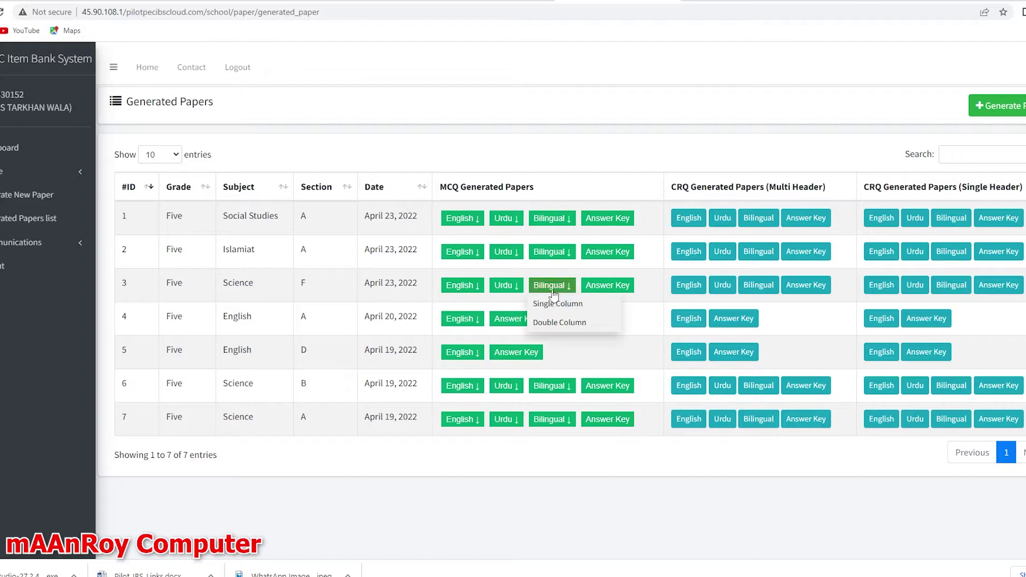
Open the Urdu double-column MCQ version of the Social Studies paper and look through its questions.
{"action": "mouse_move", "coordinate": [508, 270]}
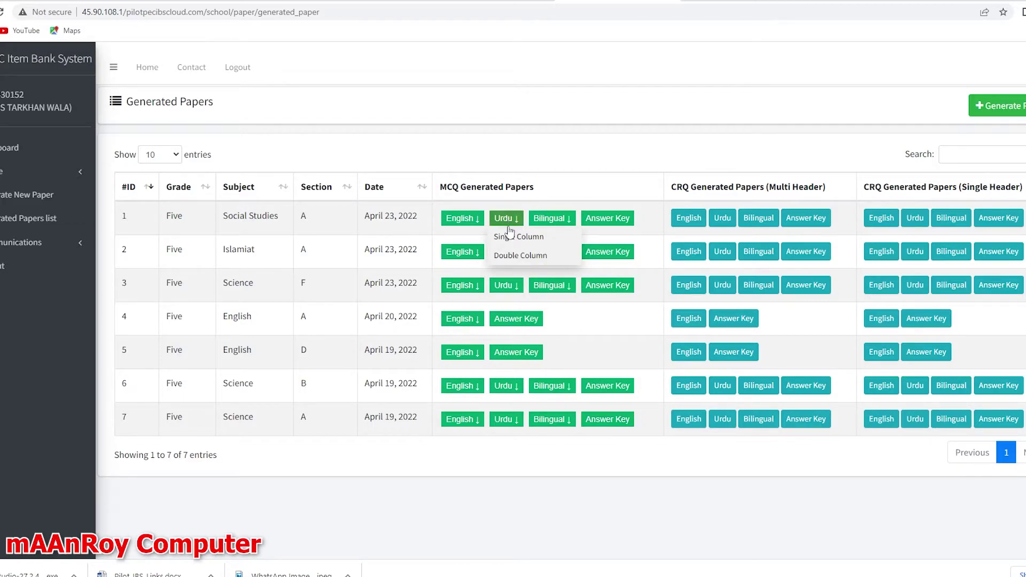
{"action": "left_click", "coordinate": [531, 257]}
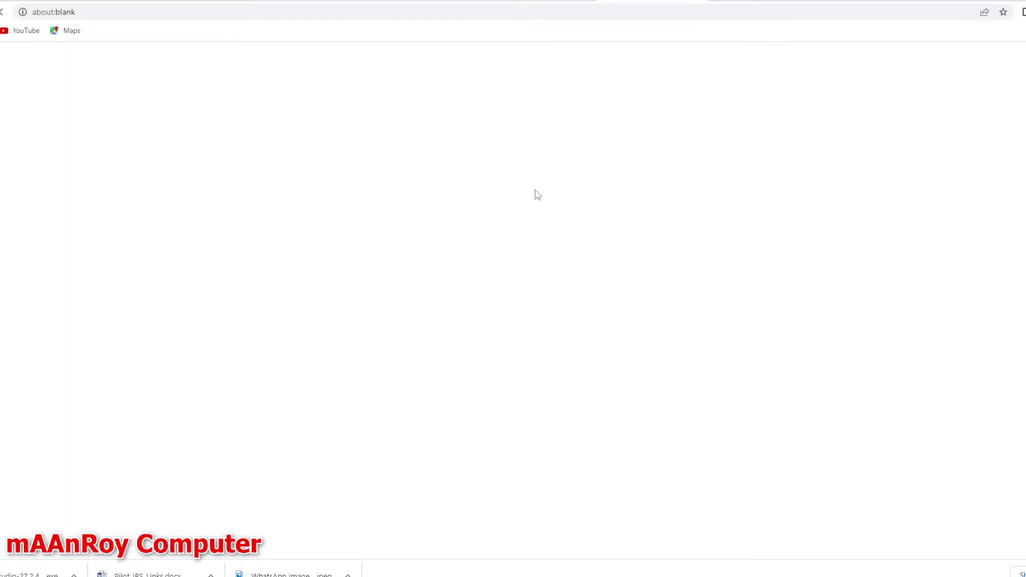
{"action": "scroll", "coordinate": [518, 371], "scroll_direction": "down", "scroll_amount": 20}
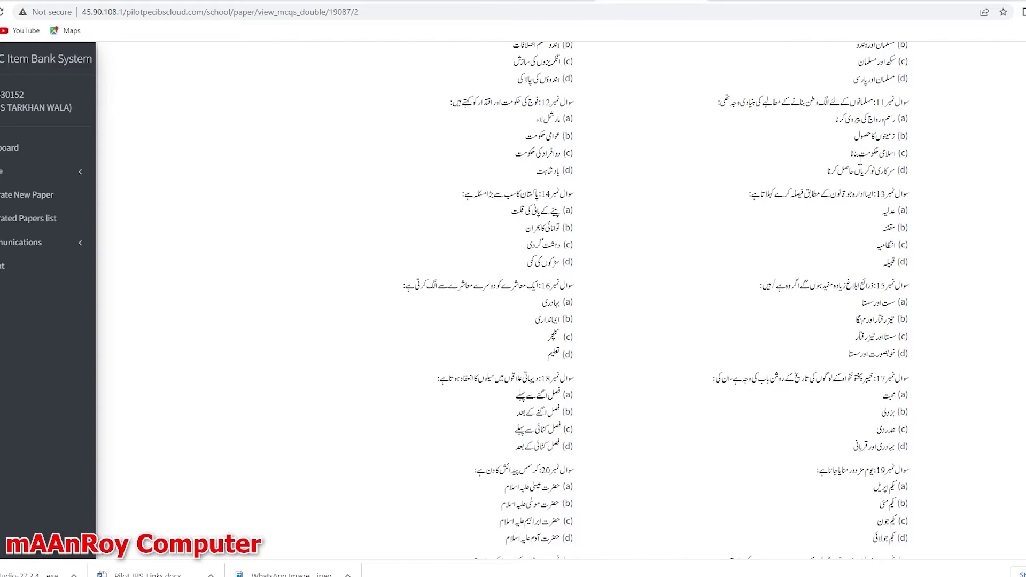
{"action": "scroll", "coordinate": [577, 355], "scroll_direction": "up", "scroll_amount": 10}
{"action": "scroll", "coordinate": [864, 376], "scroll_direction": "down", "scroll_amount": 8}
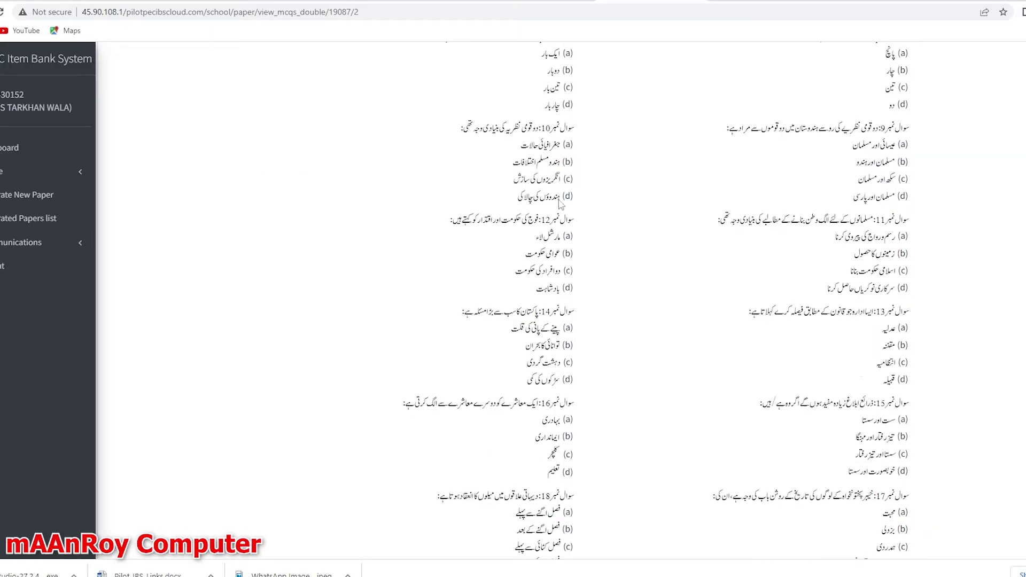
Review the Urdu double-column MCQ paper again, from its header and student instructions down to question 20.
{"action": "scroll", "coordinate": [529, 296], "scroll_direction": "up", "scroll_amount": 8}
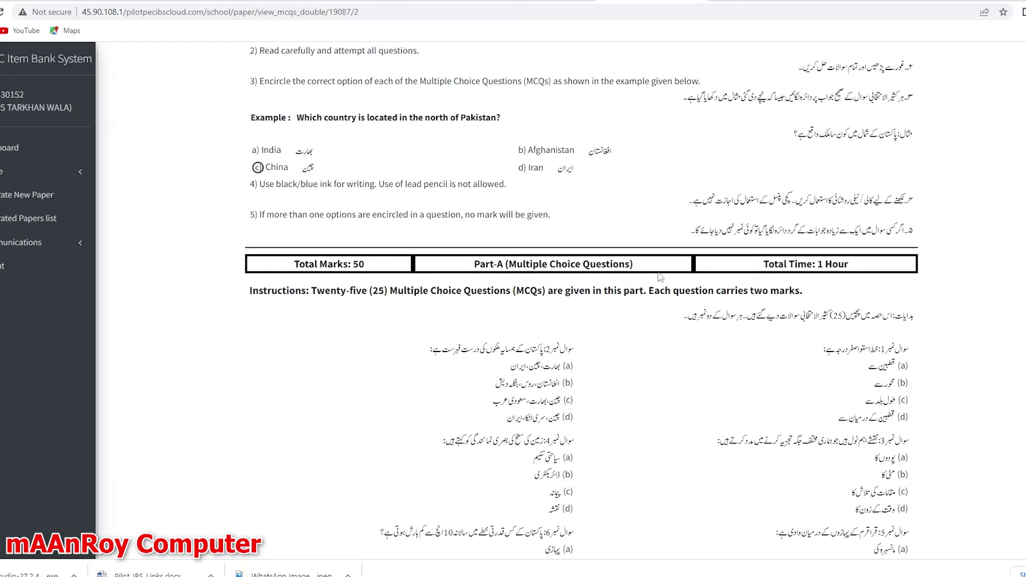
{"action": "scroll", "coordinate": [676, 311], "scroll_direction": "up", "scroll_amount": 4}
{"action": "scroll", "coordinate": [676, 312], "scroll_direction": "down", "scroll_amount": 20}
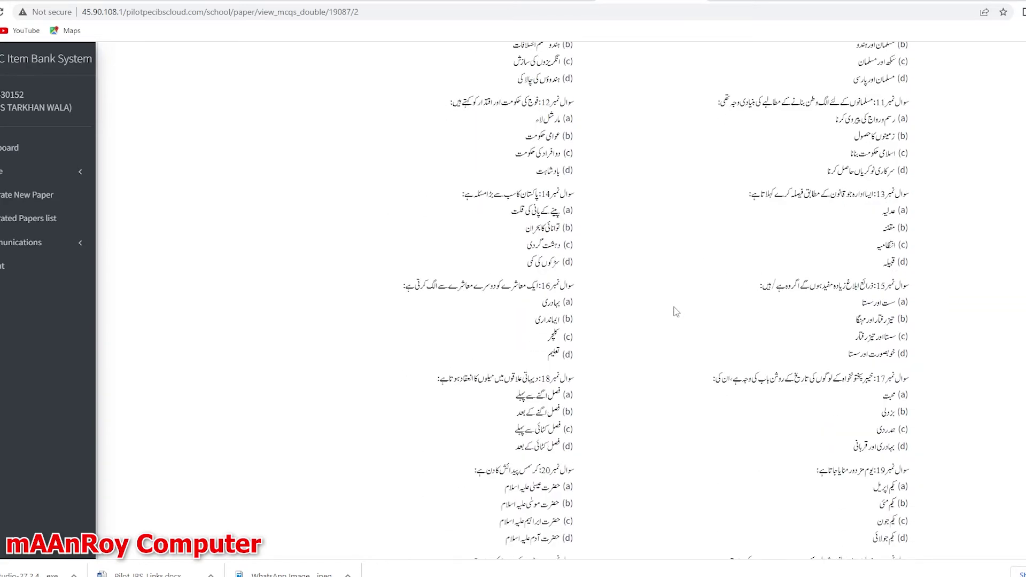
{"action": "scroll", "coordinate": [676, 311], "scroll_direction": "up", "scroll_amount": 20}
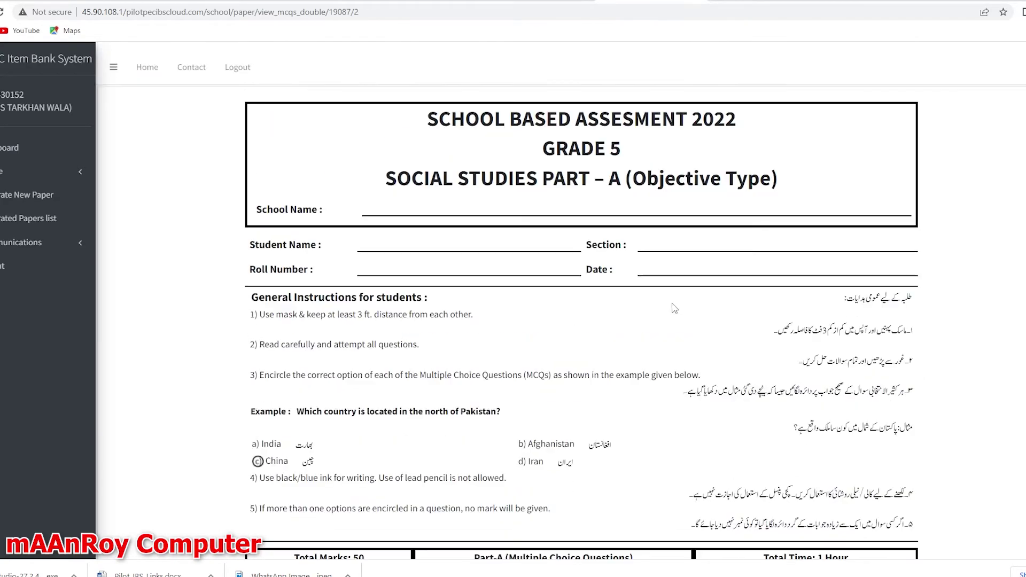
Open the print preview of the Urdu double-column MCQ paper and look through all its pages.
{"action": "key", "text": "ctrl+p"}
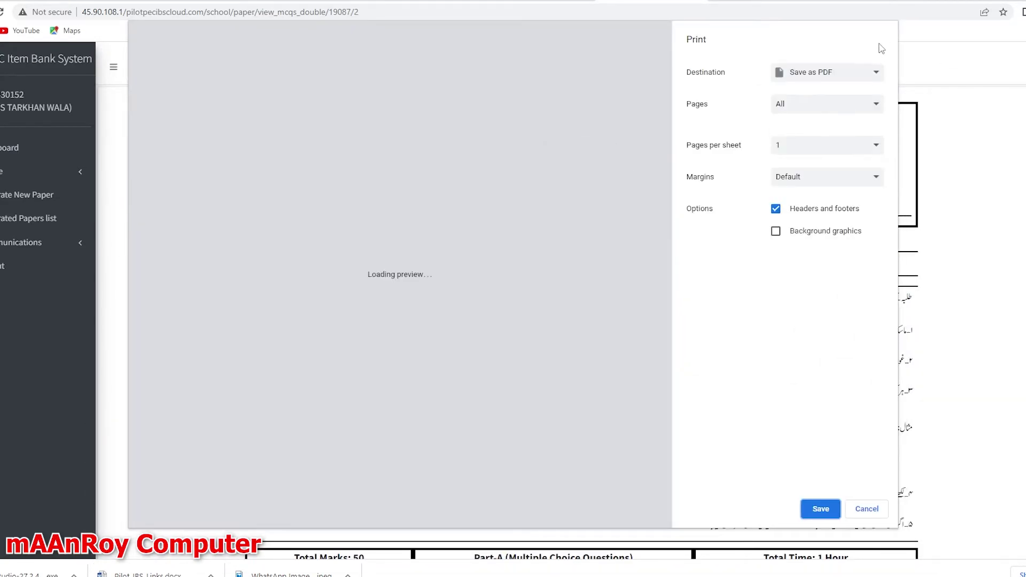
{"action": "left_click", "coordinate": [867, 509]}
{"action": "right_click", "coordinate": [605, 298]}
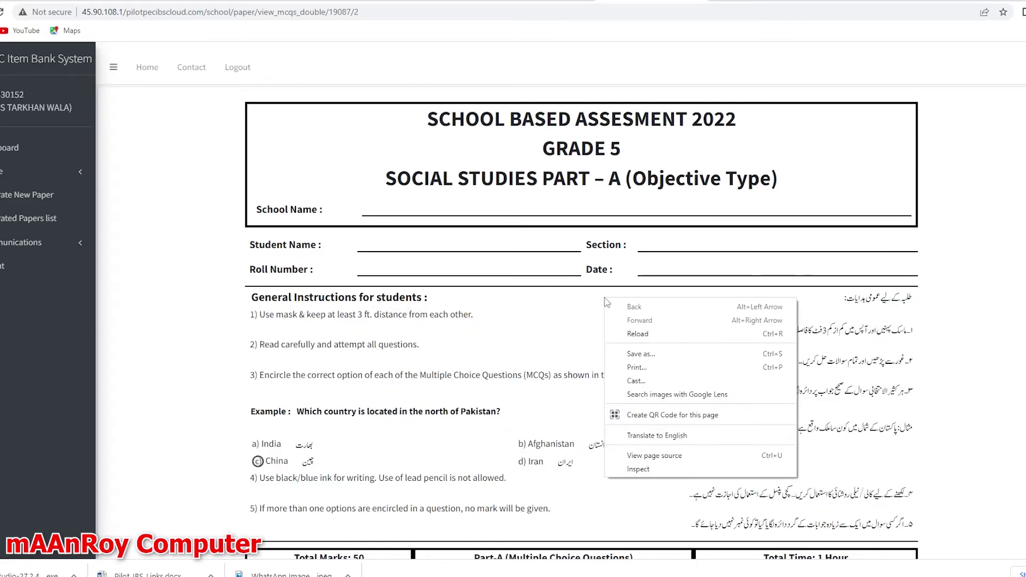
{"action": "left_click", "coordinate": [663, 367]}
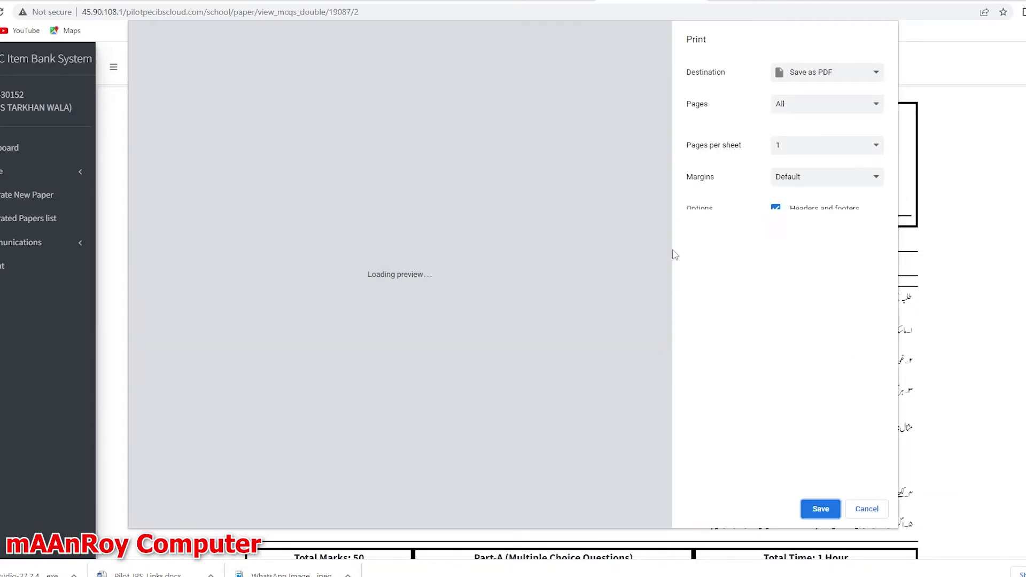
{"action": "scroll", "coordinate": [518, 220], "scroll_direction": "down", "scroll_amount": 10}
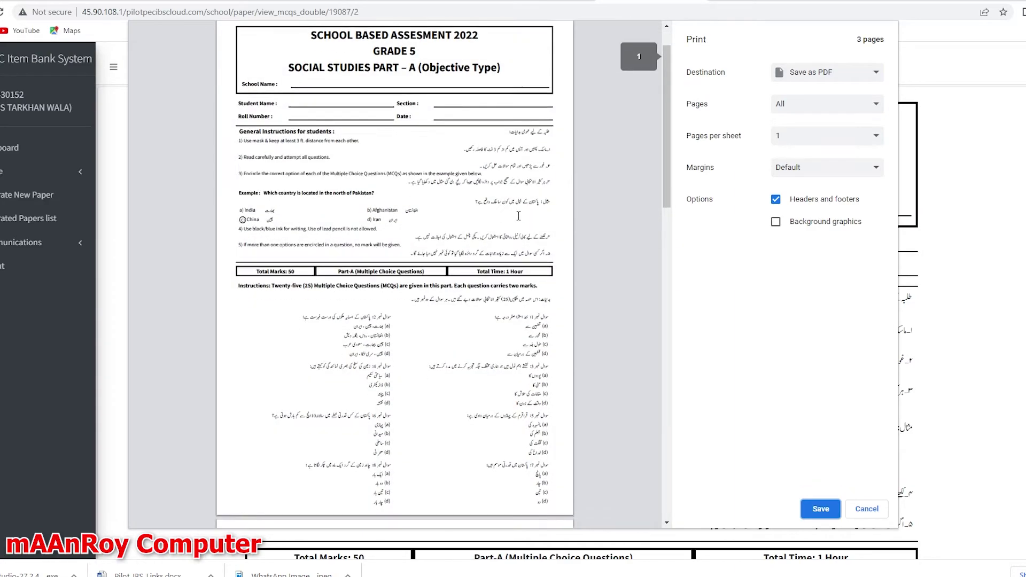
{"action": "scroll", "coordinate": [518, 220], "scroll_direction": "down", "scroll_amount": 3}
{"action": "scroll", "coordinate": [598, 401], "scroll_direction": "up", "scroll_amount": 3}
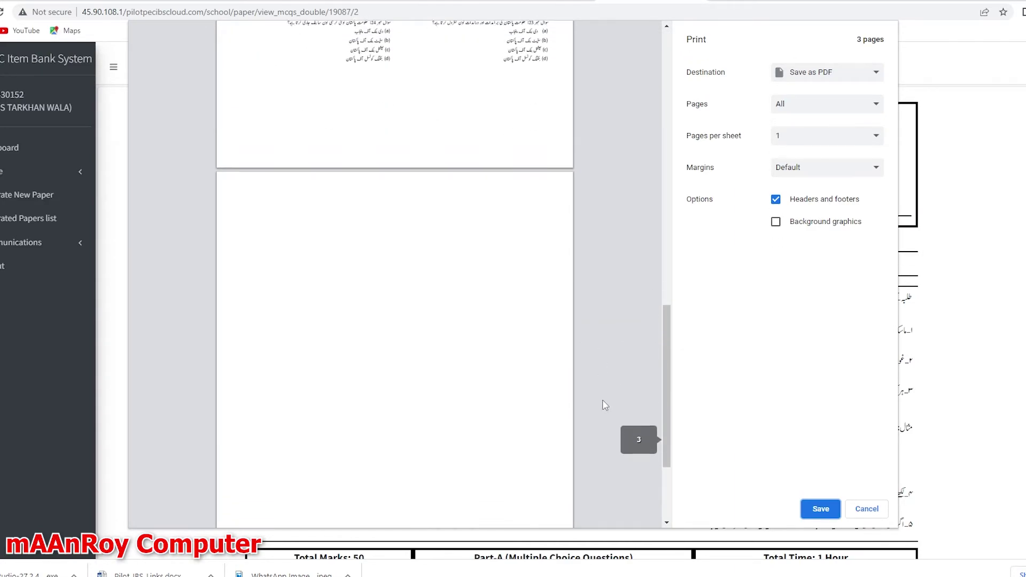
{"action": "scroll", "coordinate": [593, 427], "scroll_direction": "down", "scroll_amount": 5}
{"action": "scroll", "coordinate": [588, 444], "scroll_direction": "up", "scroll_amount": 15}
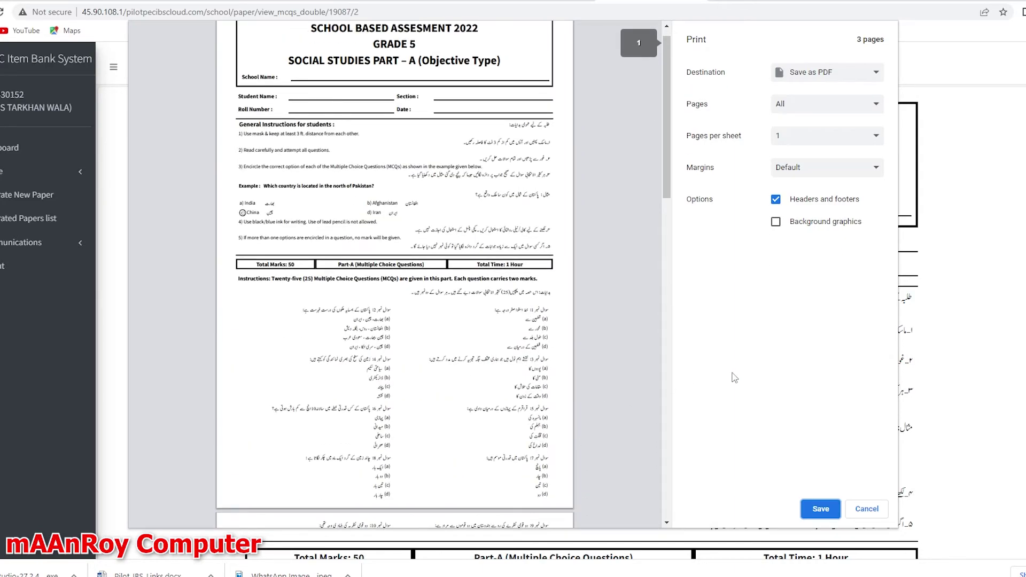
Save the MCQ paper as a PDF named "Final Paper MCQs - PEC Item Bank System" in Downloads, replacing the existing file.
{"action": "left_click", "coordinate": [823, 78]}
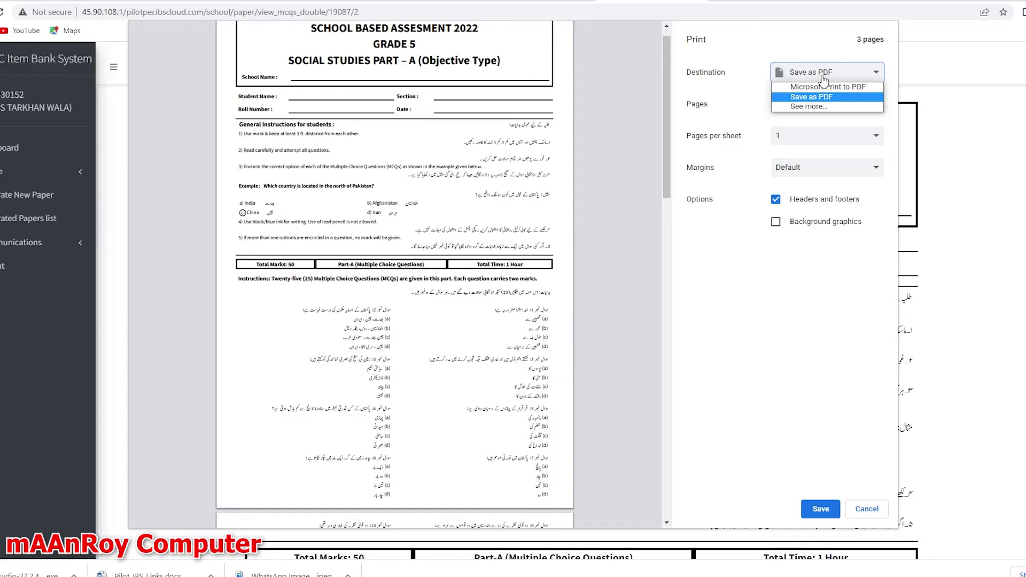
{"action": "left_click", "coordinate": [820, 98]}
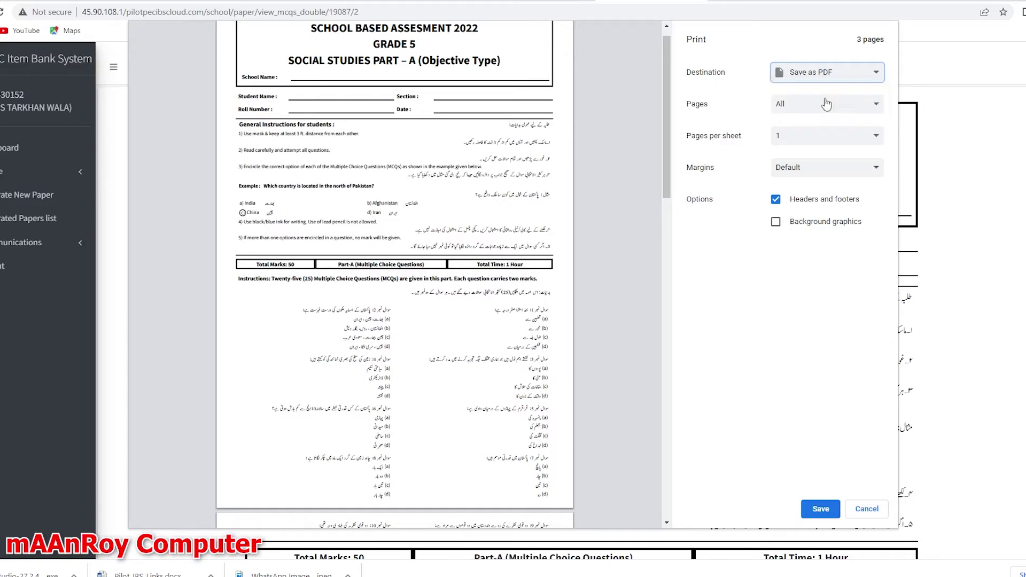
{"action": "scroll", "coordinate": [668, 122], "scroll_direction": "up", "scroll_amount": 1}
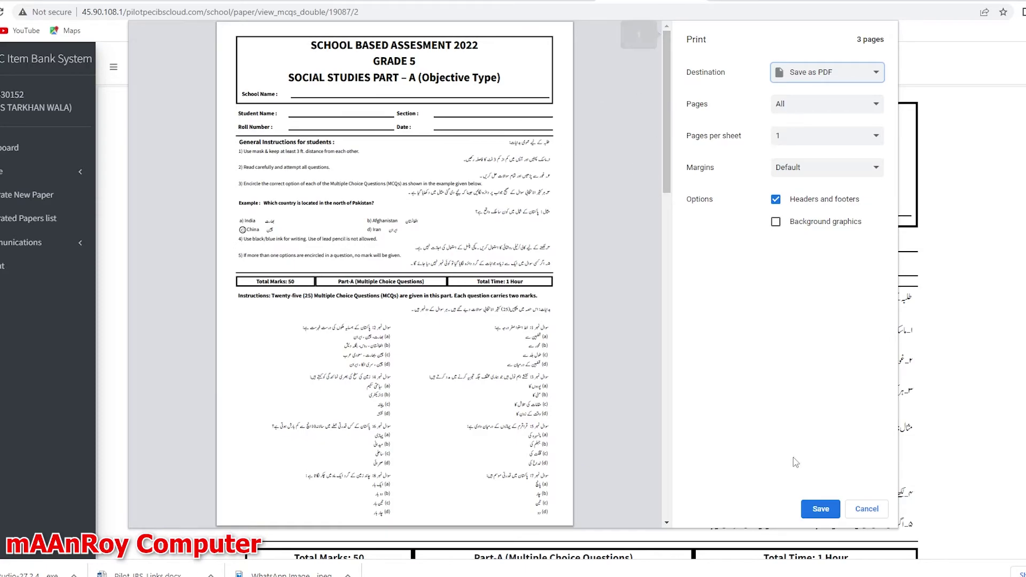
{"action": "left_click", "coordinate": [820, 510]}
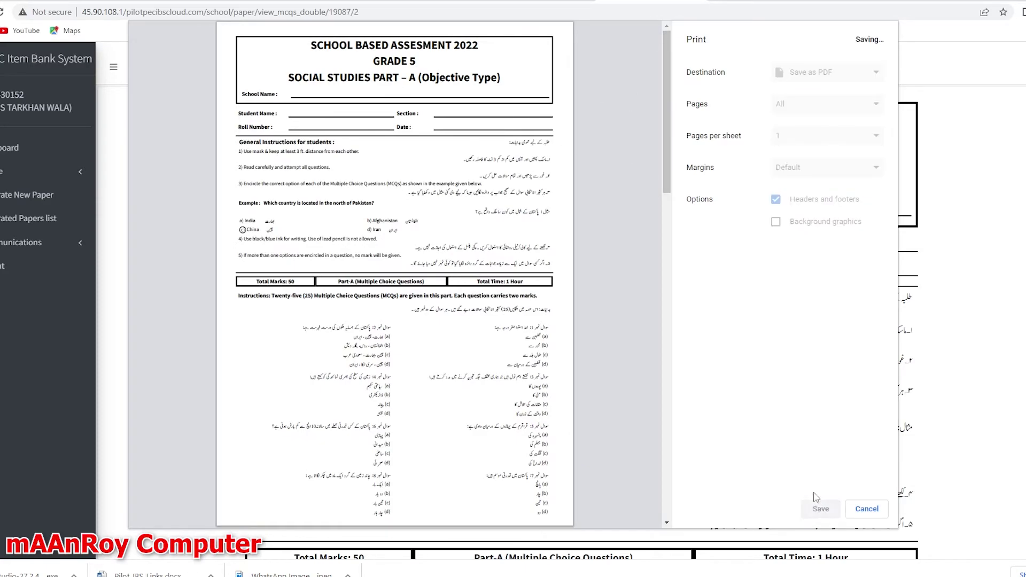
{"action": "left_click", "coordinate": [410, 279]}
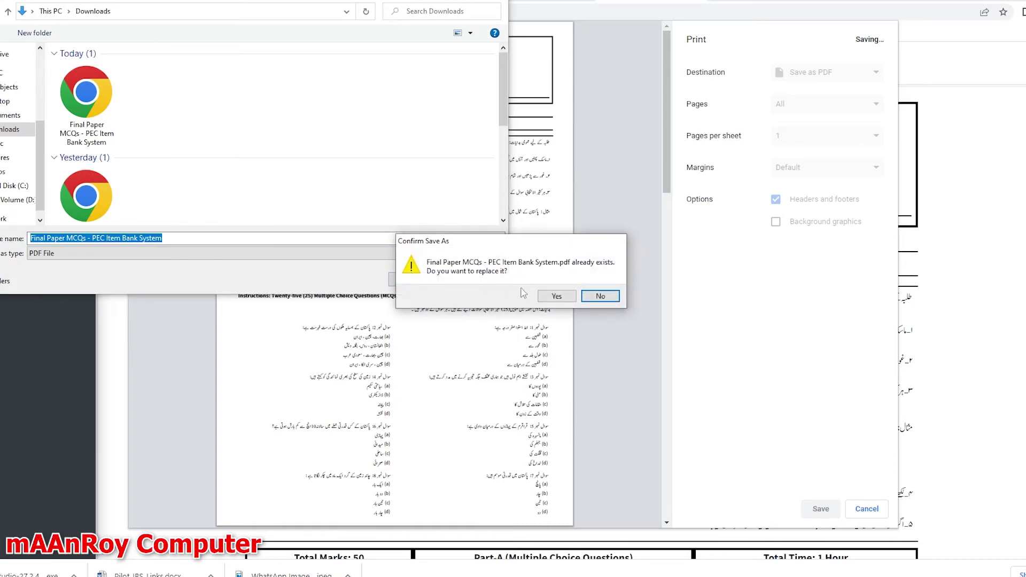
{"action": "left_click", "coordinate": [577, 295]}
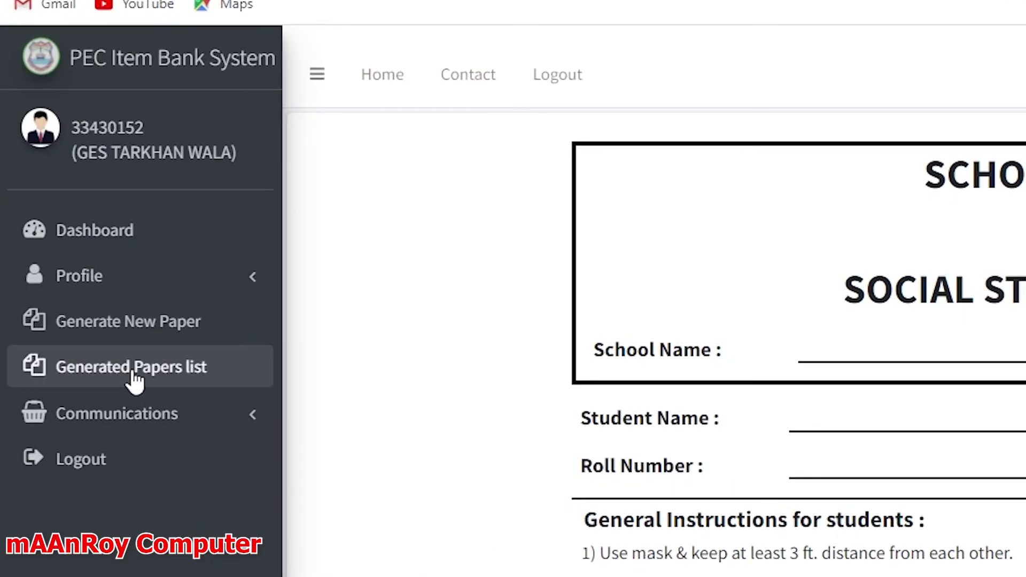
Return to the generated papers list and look over the dates of the listed papers.
{"action": "left_click", "coordinate": [135, 380]}
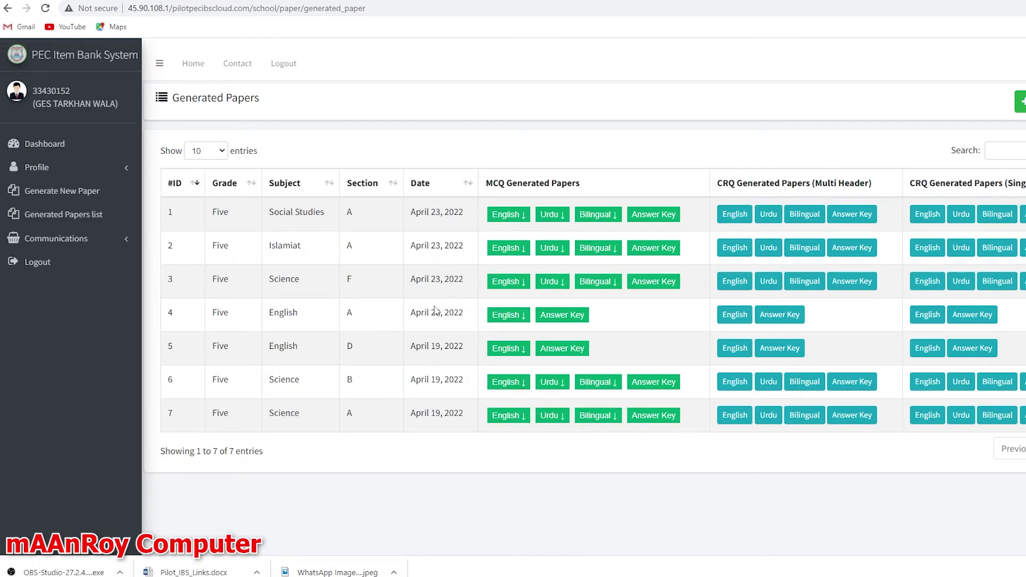
{"action": "left_click_drag", "start_coordinate": [460, 413], "coordinate": [427, 214]}
{"action": "left_click", "coordinate": [474, 314]}
Open the profile's Change Password page and inspect its New Password and Confirm Password fields.
{"action": "left_click", "coordinate": [91, 174]}
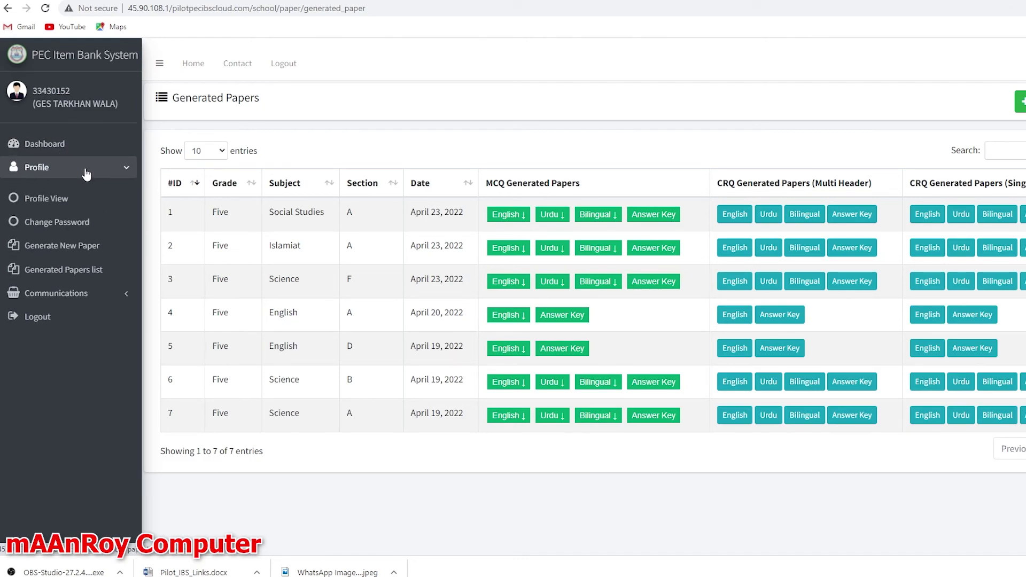
{"action": "left_click", "coordinate": [55, 223]}
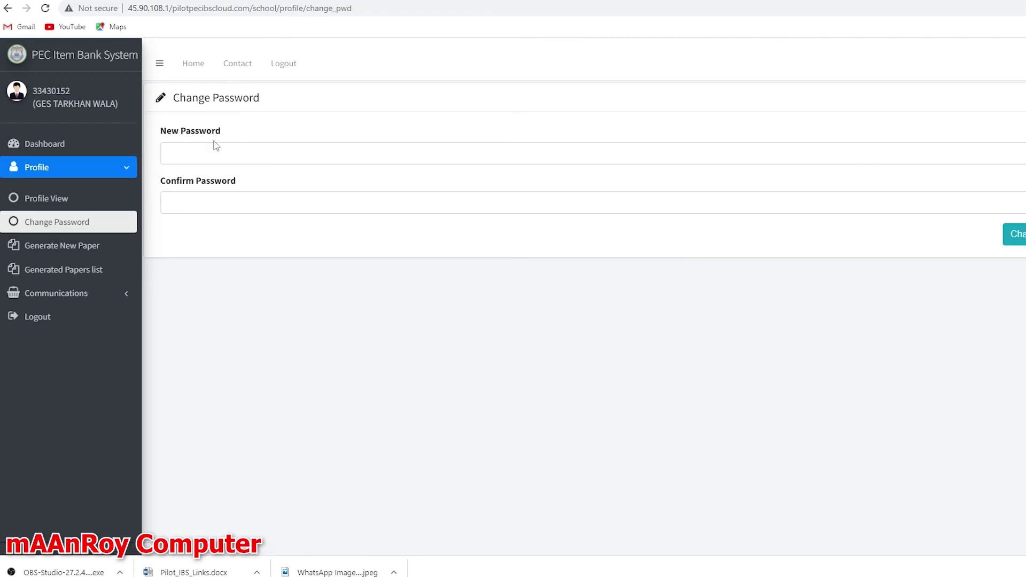
{"action": "left_click", "coordinate": [210, 149]}
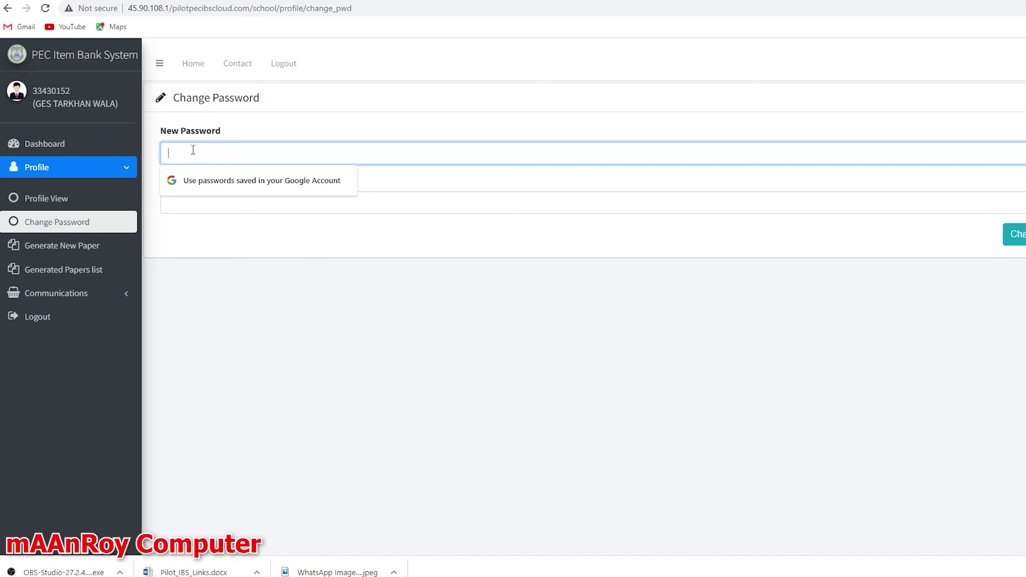
{"action": "left_click", "coordinate": [209, 206]}
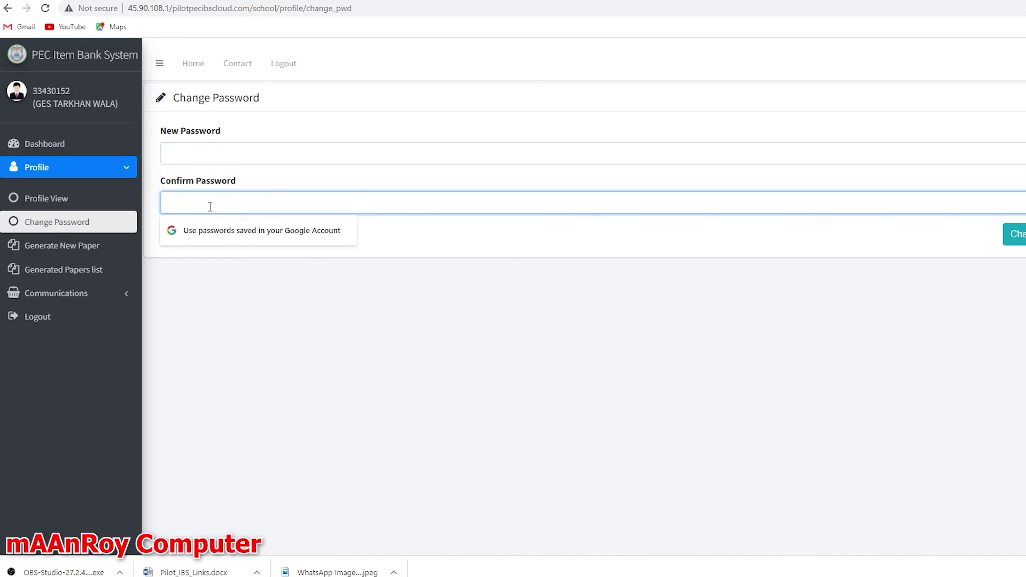